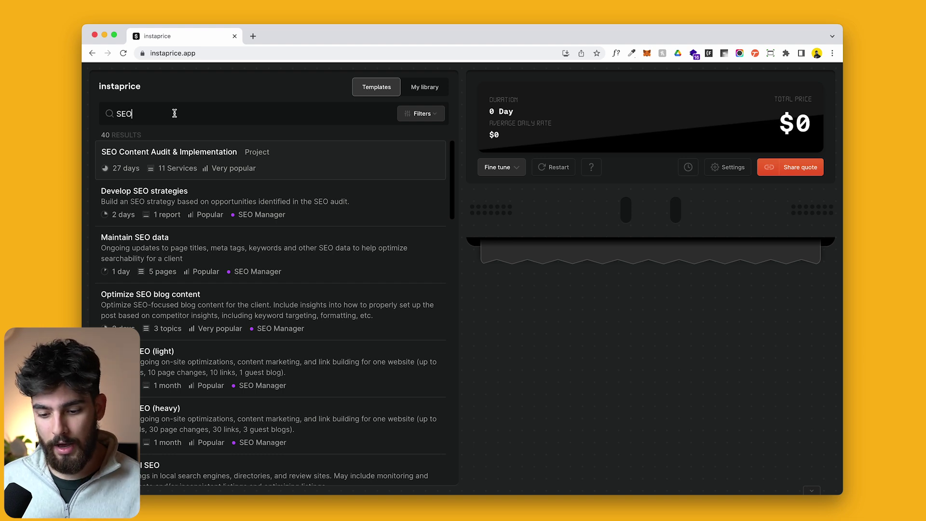
Step: Preview the SEO Content Audit & Implementation services, then add all 11 to the quote
mouse_move(285, 162)
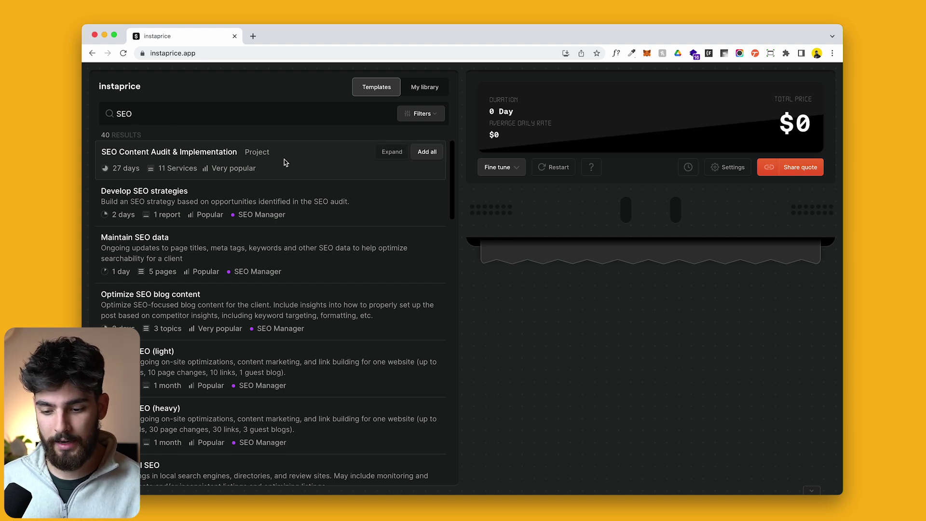
left_click(382, 153)
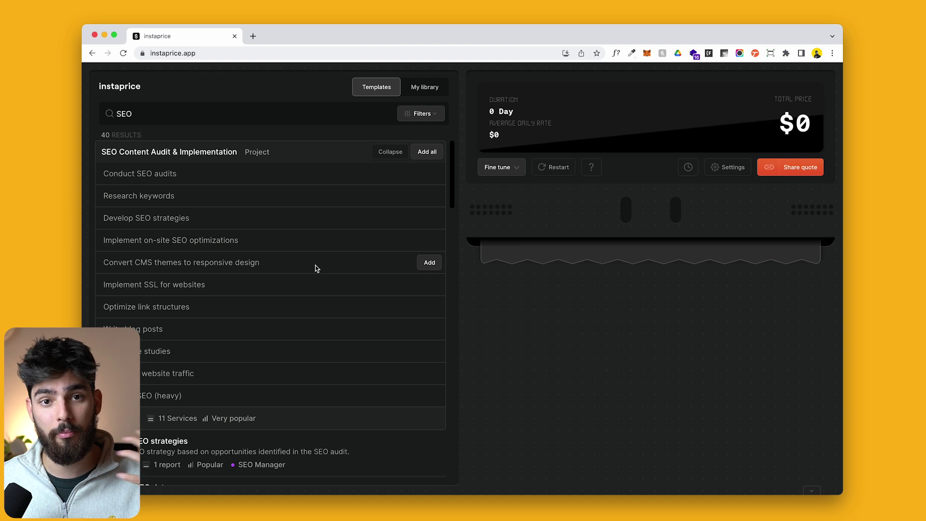
left_click(390, 151)
left_click(427, 152)
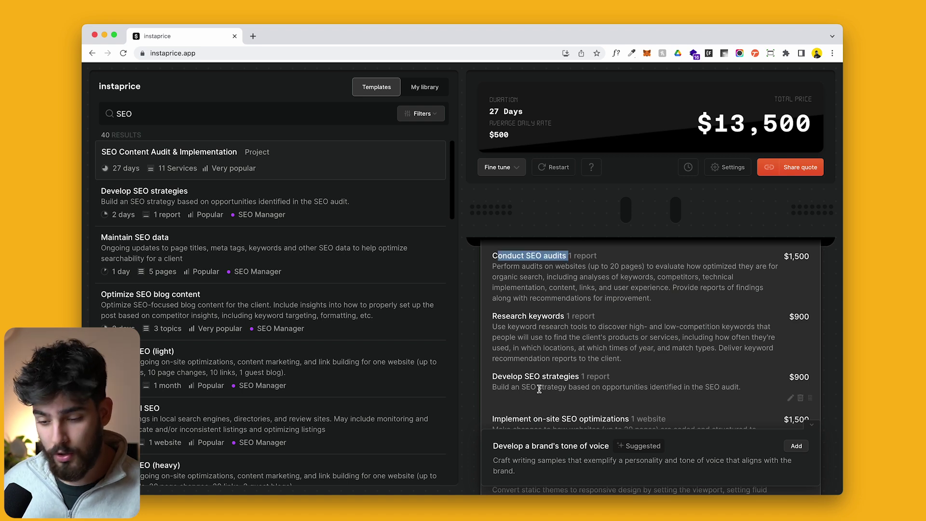
Step: Review the $13,500 quote receipt and bring up the Fine tune pricing options
scroll(516, 293, "down", 5)
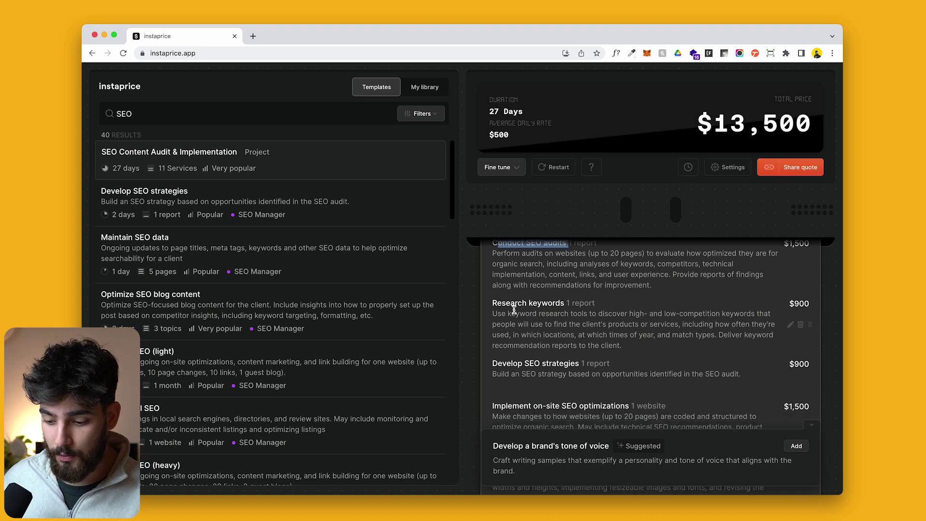
scroll(514, 322, "up", 5)
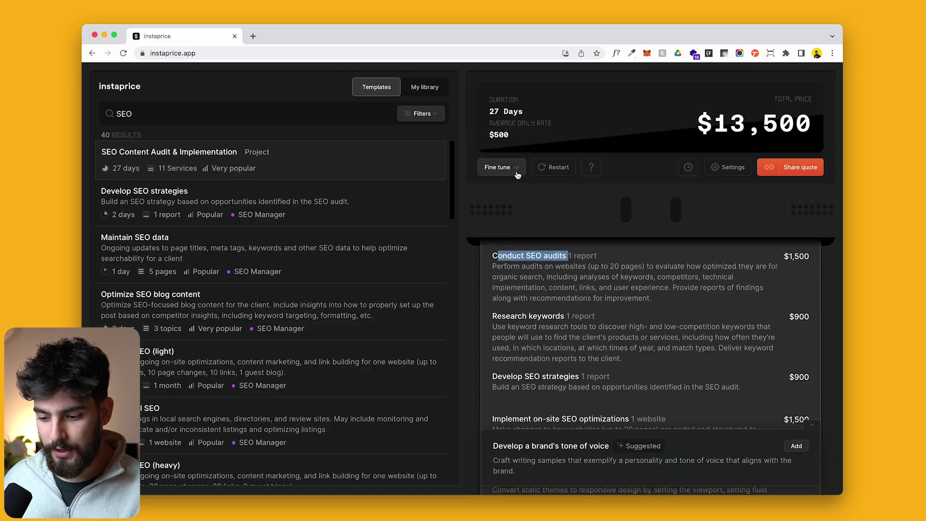
left_click(517, 172)
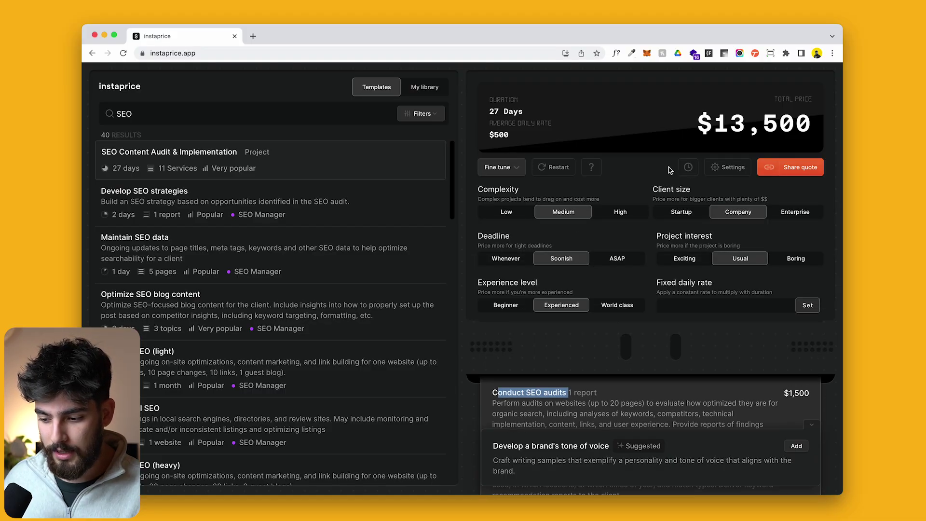
Step: Change the account currency to Euro in Settings and check the €13,520 total
left_click(729, 167)
left_click(416, 255)
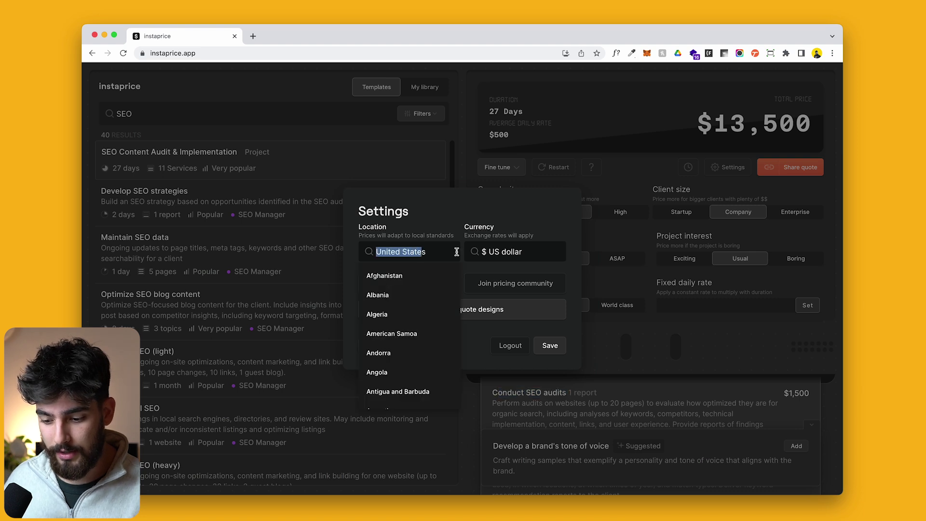
left_click(502, 250)
left_click(497, 297)
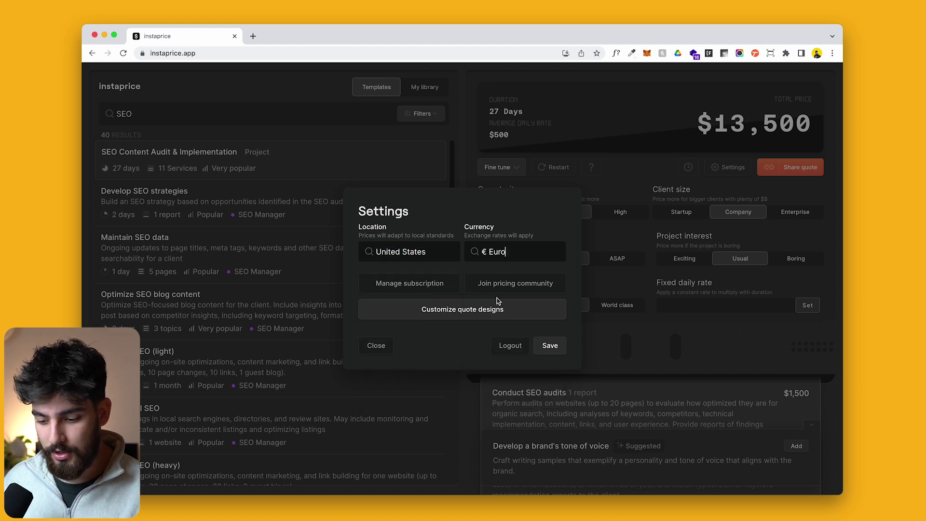
left_click(551, 344)
left_click_drag(805, 126, 682, 127)
left_click(682, 128)
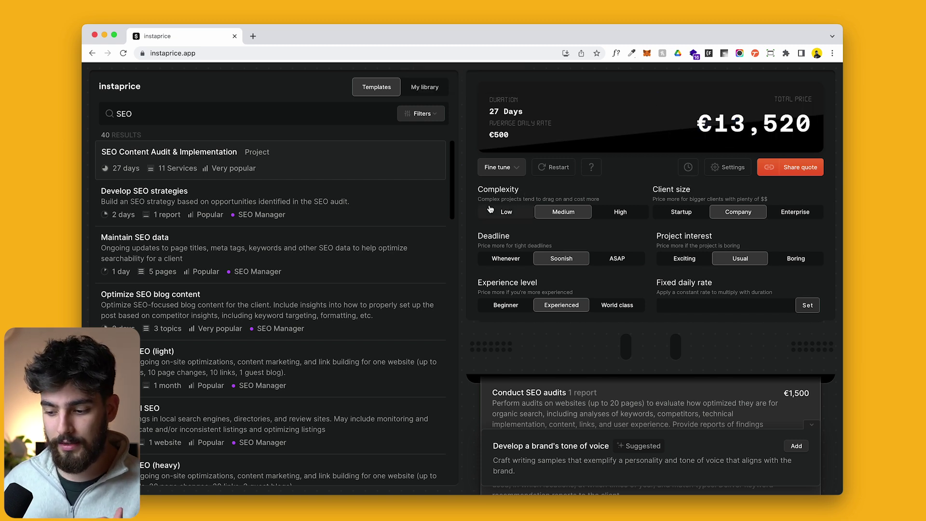
Step: Set complexity High, deadline ASAP, experience World class, interest Boring, client Enterprise
left_click(621, 212)
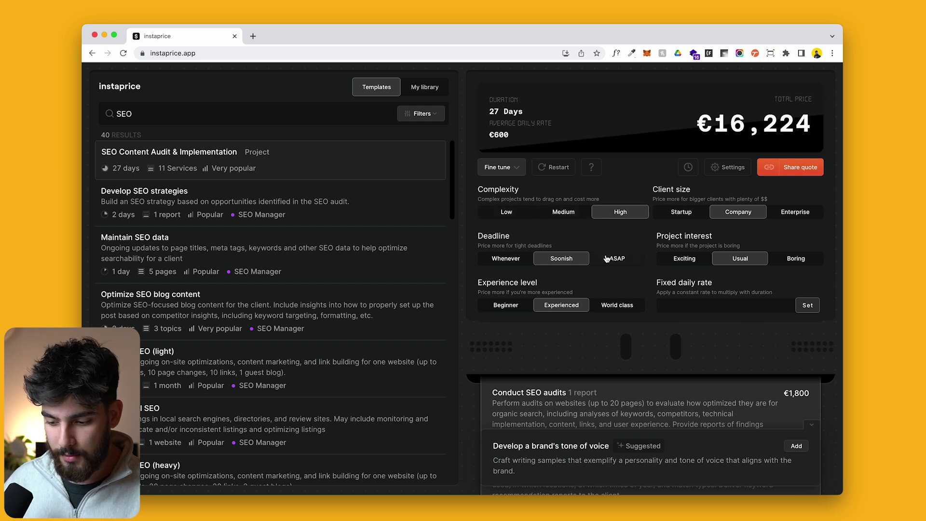
left_click(617, 258)
left_click(617, 305)
left_click(796, 259)
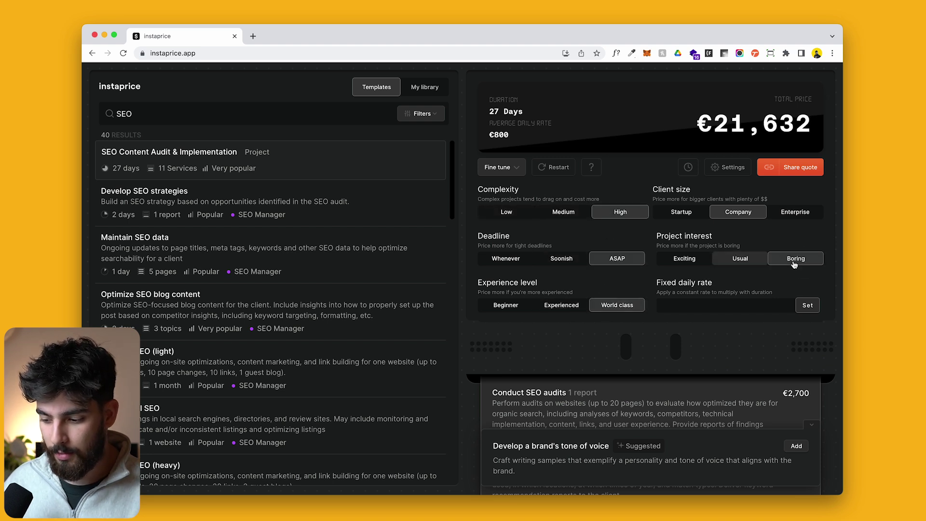
left_click(793, 211)
scroll(728, 291, "down", 1)
scroll(728, 291, "up", 1)
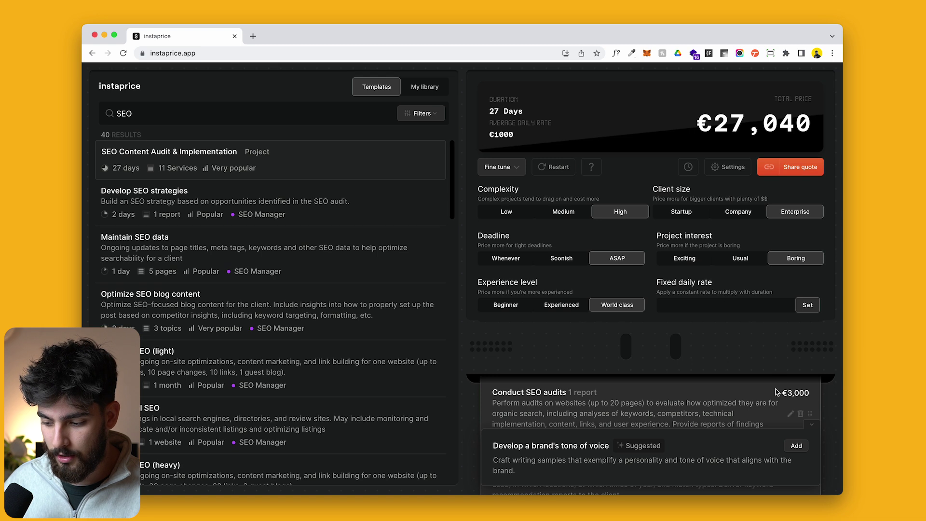
Step: Replace the €27,040 total's €1000 average rate with a fixed €250 daily rate
left_click_drag(666, 138, 807, 134)
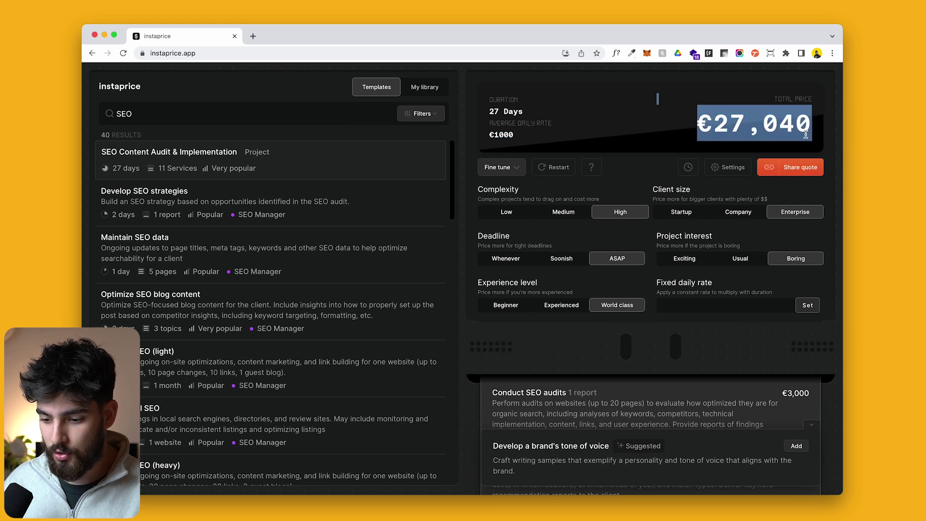
left_click(808, 131)
left_click_drag(685, 133, 807, 122)
left_click(807, 122)
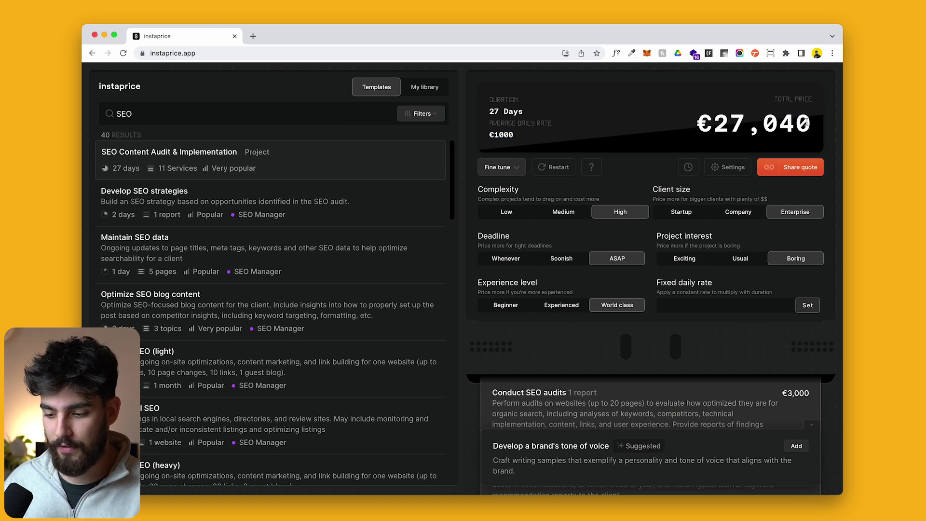
double_click(502, 131)
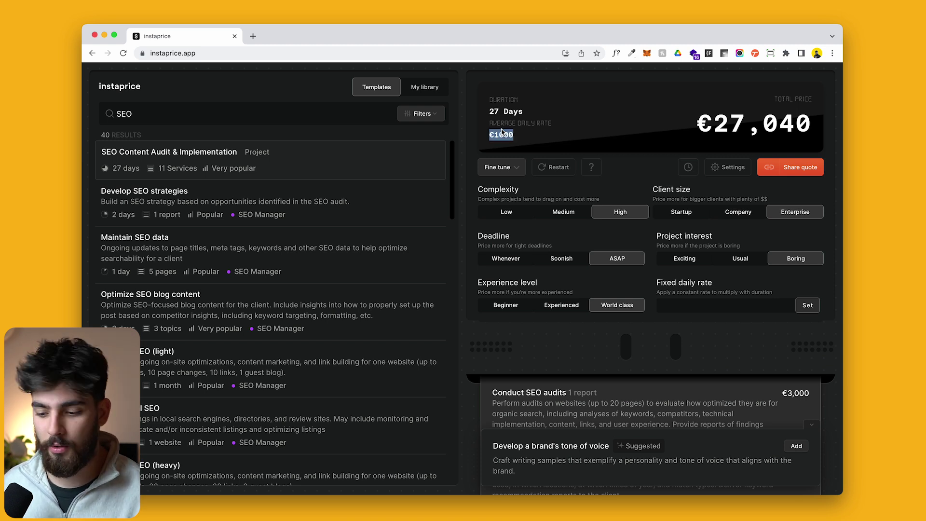
left_click(744, 302)
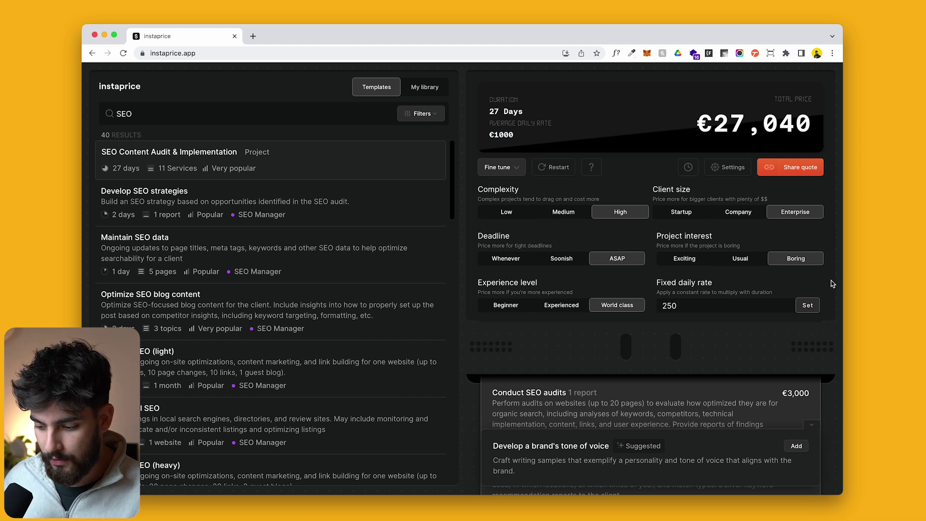
left_click(805, 304)
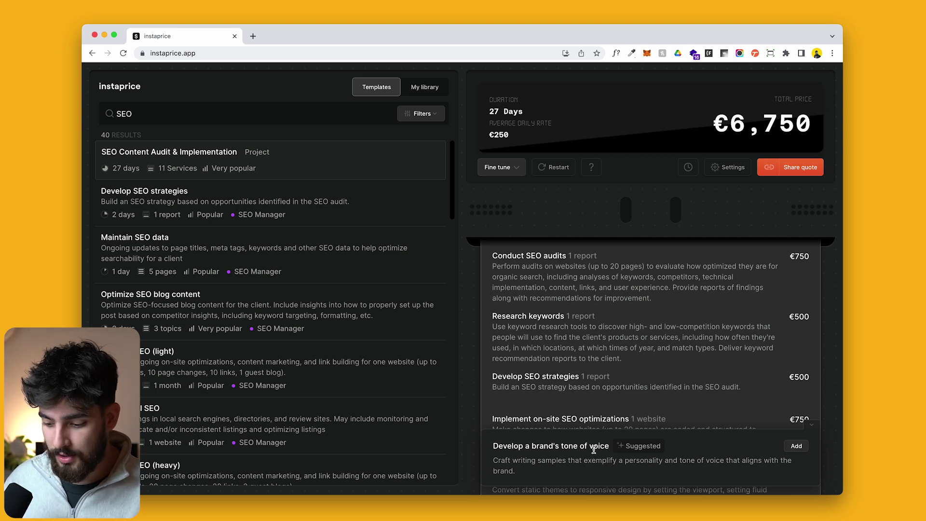
Step: Add the tone of voice, Write taglines and unique value propositions services, reaching €8,500
left_click(794, 446)
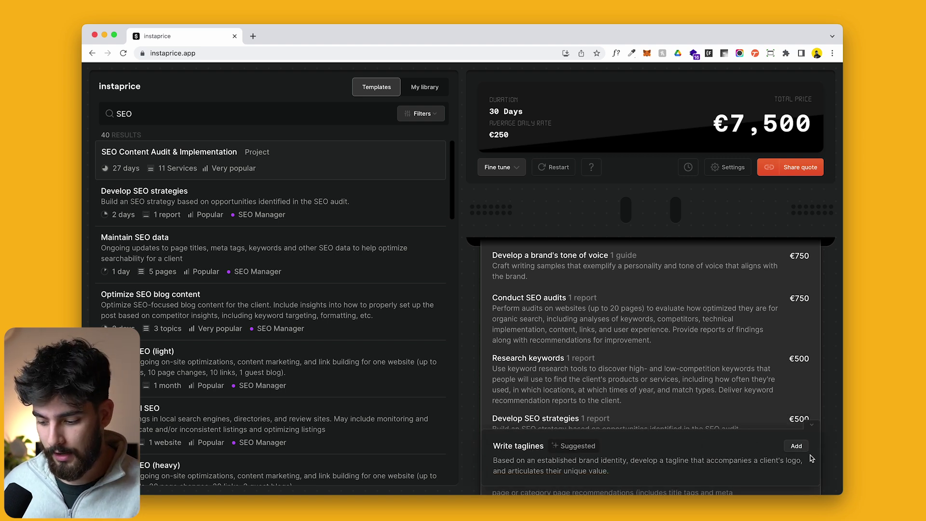
left_click(797, 446)
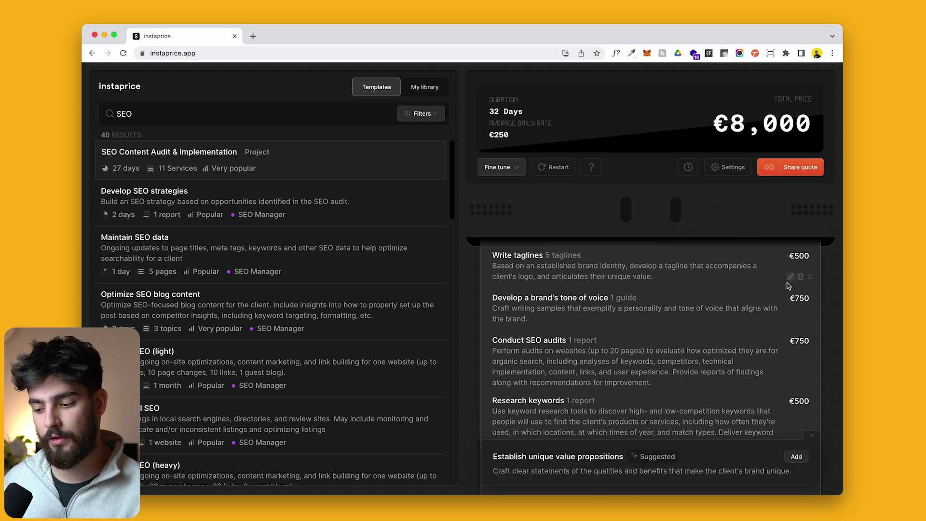
left_click(797, 457)
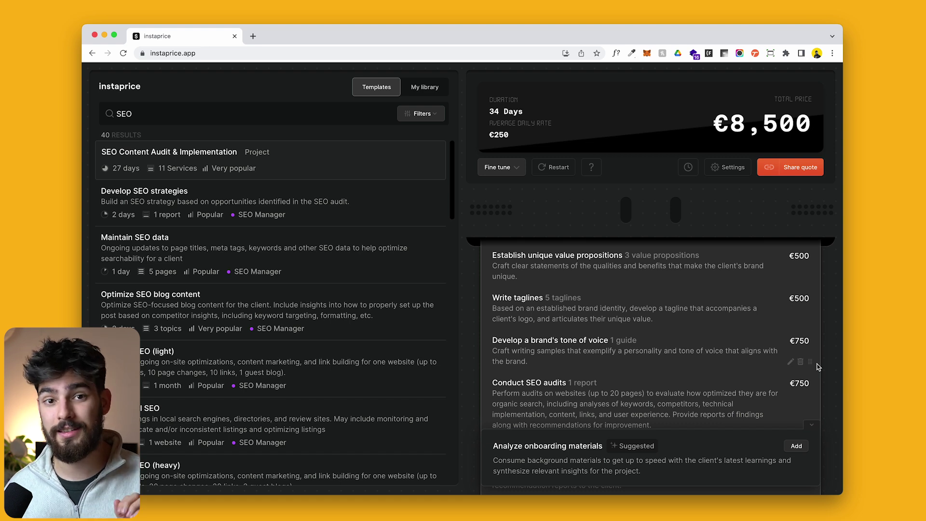
scroll(304, 288, "down", 20)
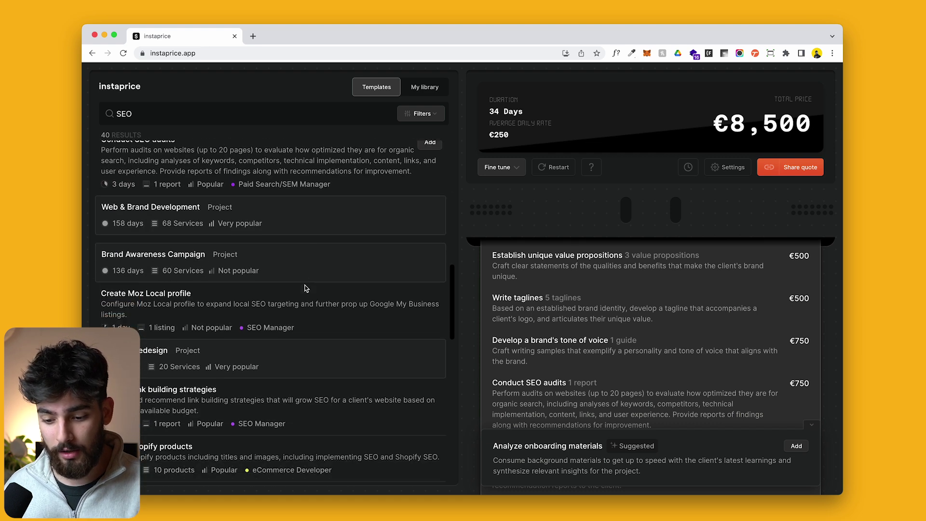
Step: Scroll through the template results below the finished €8,500 quote
scroll(305, 288, "up", 20)
scroll(305, 288, "down", 15)
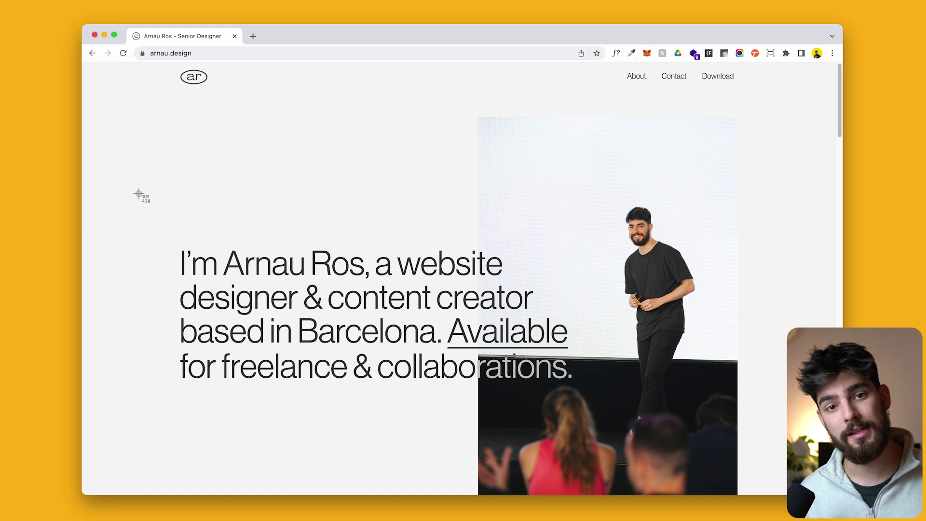
Step: Capture the portfolio's hero headline area as an Xnapper screenshot
left_click_drag(139, 194, 610, 425)
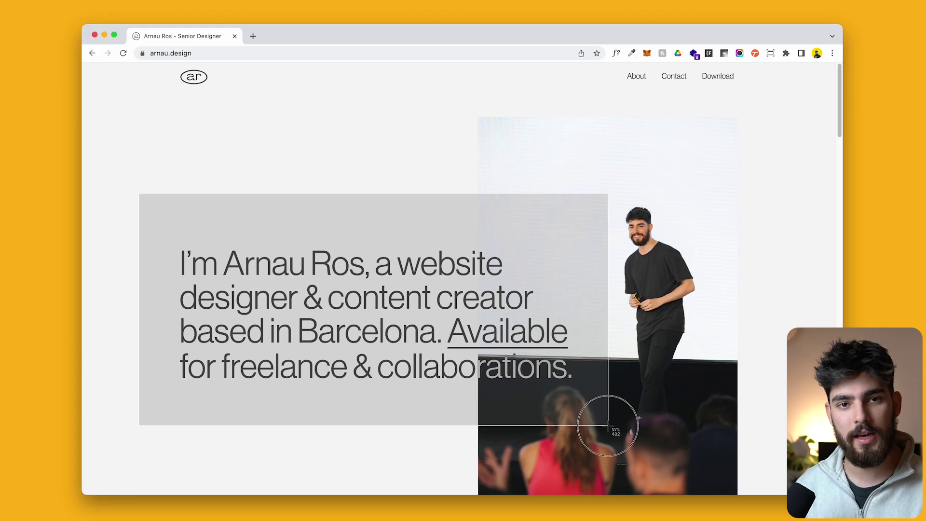
left_click_drag(610, 427, 610, 430)
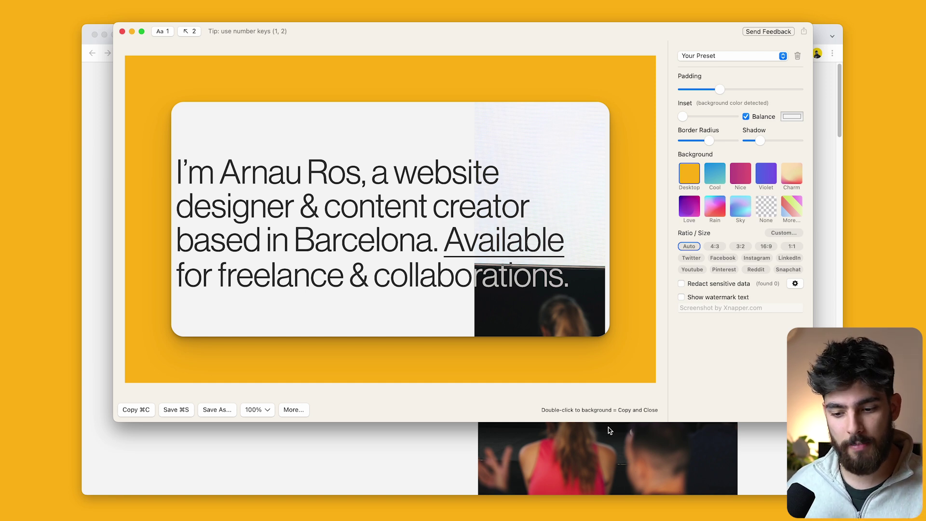
Step: Increase and balance the screenshot's padding and inset, keeping the rounded corners
left_click_drag(720, 89, 742, 90)
left_click_drag(683, 115, 709, 116)
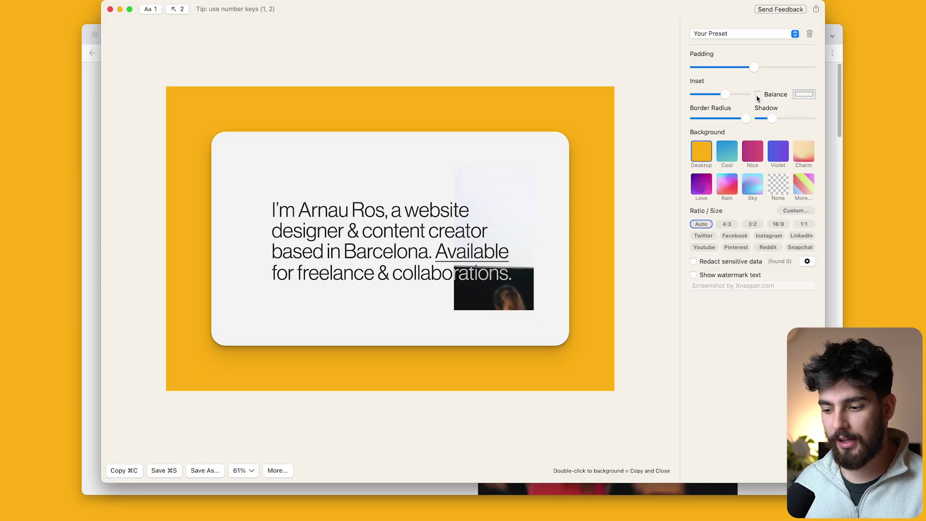
left_click(758, 95)
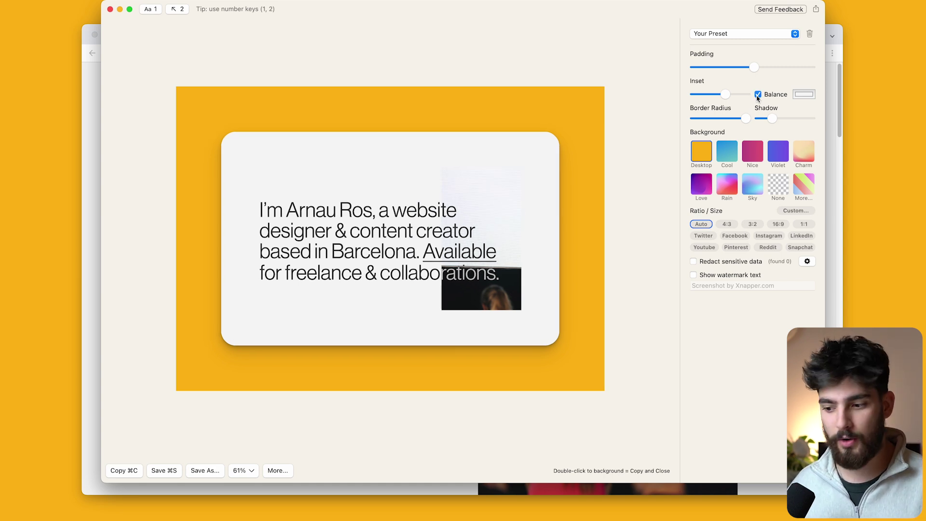
left_click_drag(744, 116, 776, 121)
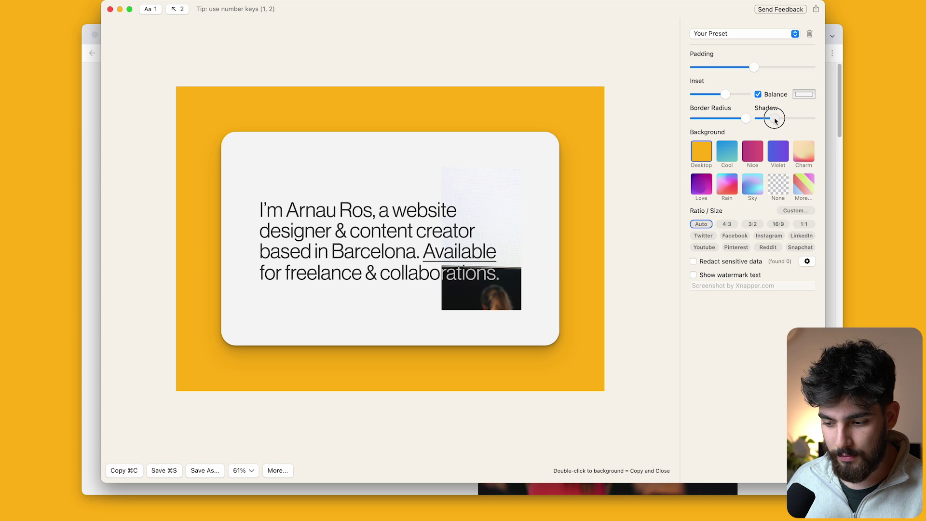
Step: Try the Cool, Love, Rain and Sky gradients, then settle on the yellow Desktop background
left_click(732, 151)
left_click(699, 159)
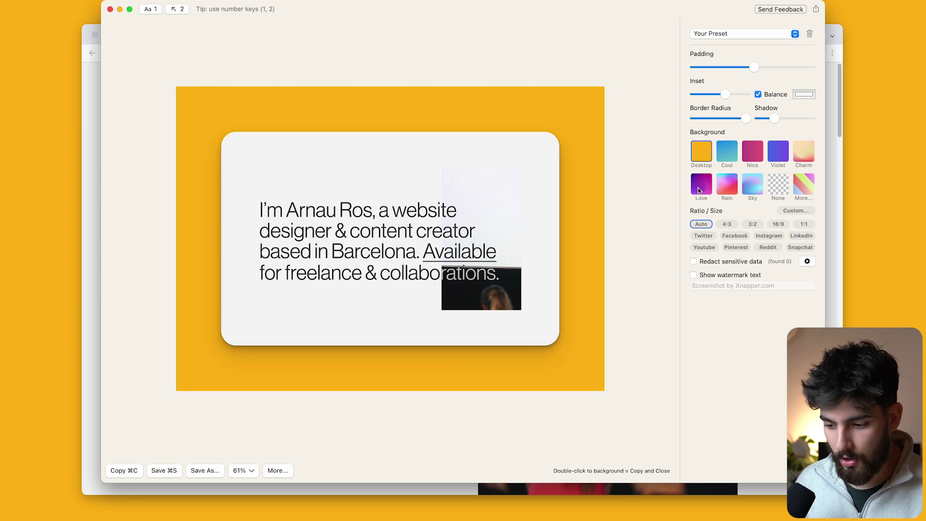
left_click(701, 188)
left_click(727, 186)
left_click(754, 184)
left_click(802, 183)
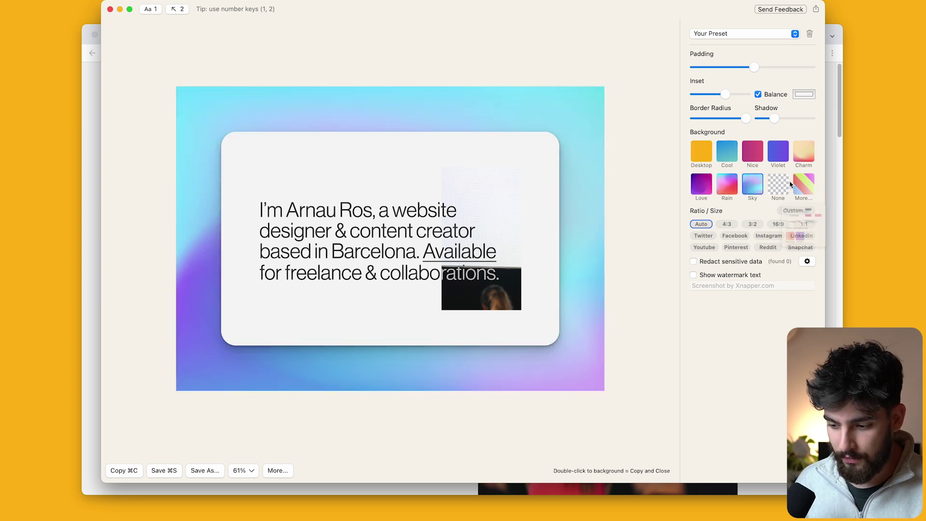
left_click(703, 152)
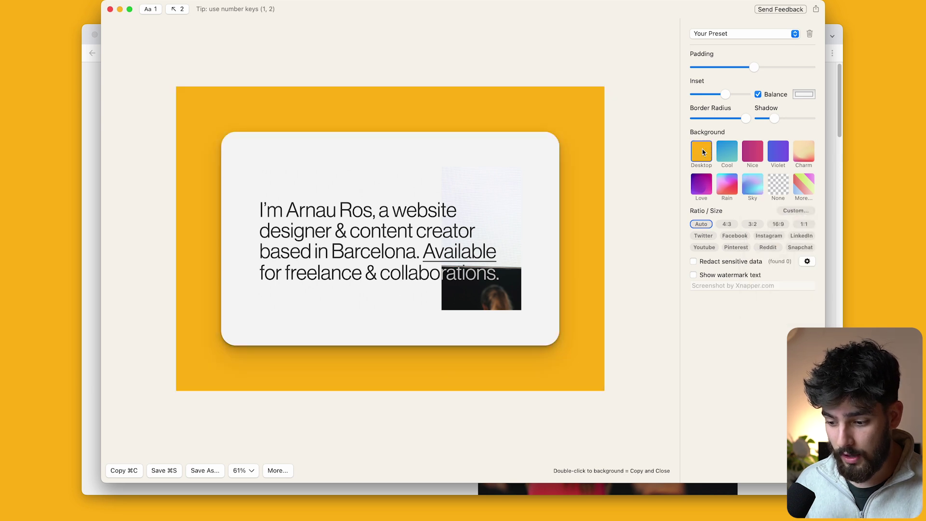
Step: Try 4:3 and 3:2 ratios, then set the canvas ratio to 16:9
left_click(726, 224)
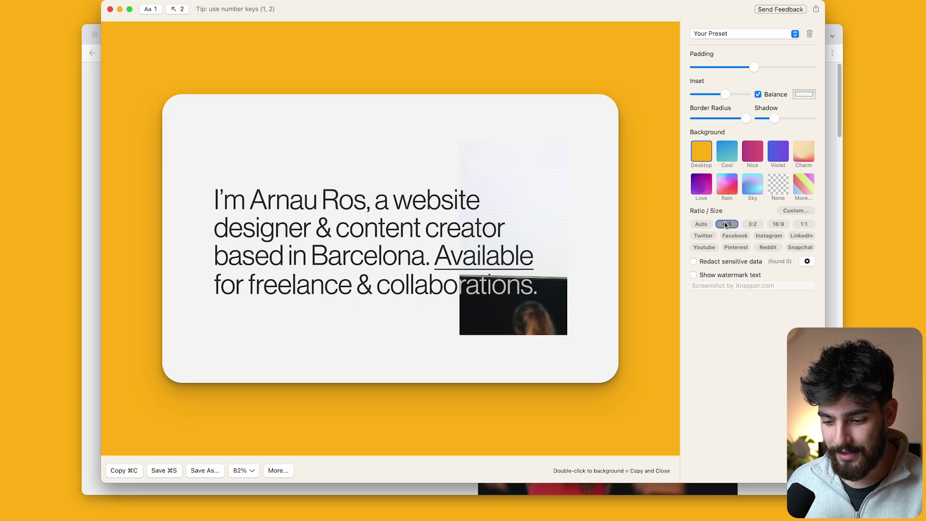
left_click(753, 225)
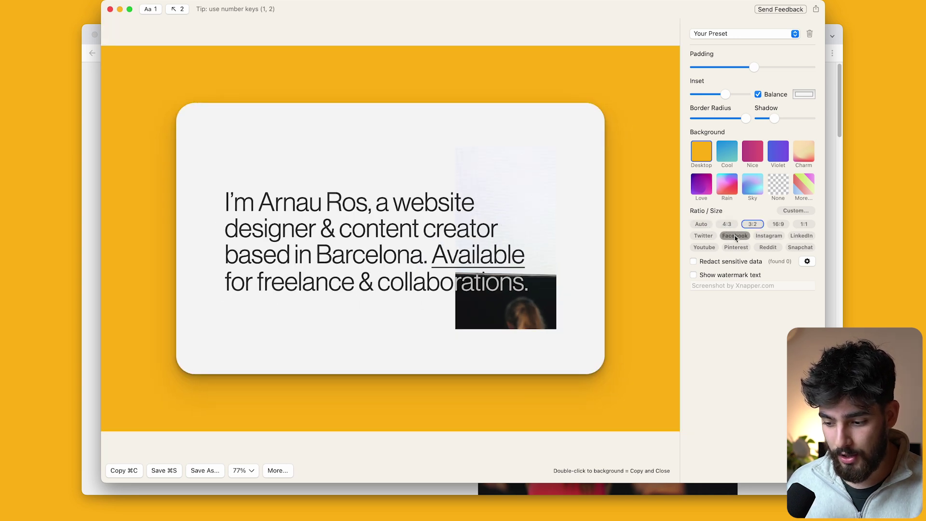
mouse_move(713, 237)
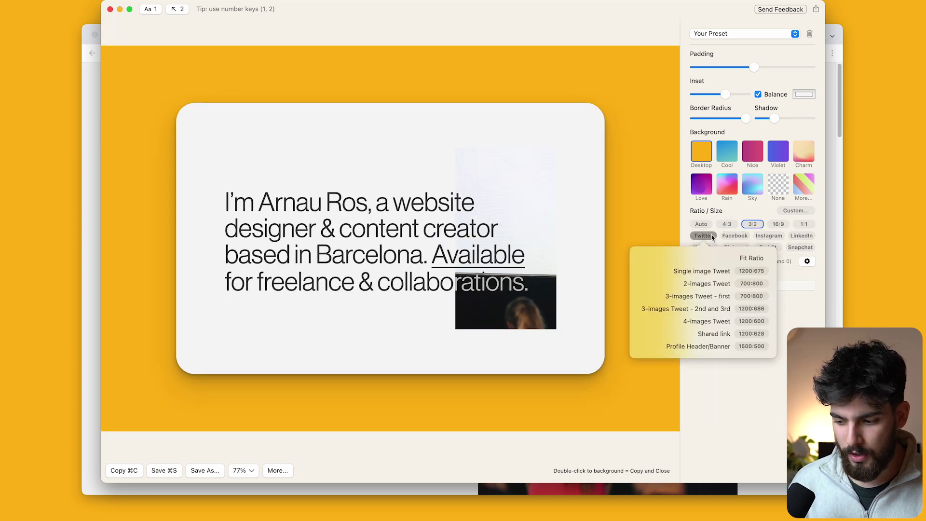
left_click(783, 225)
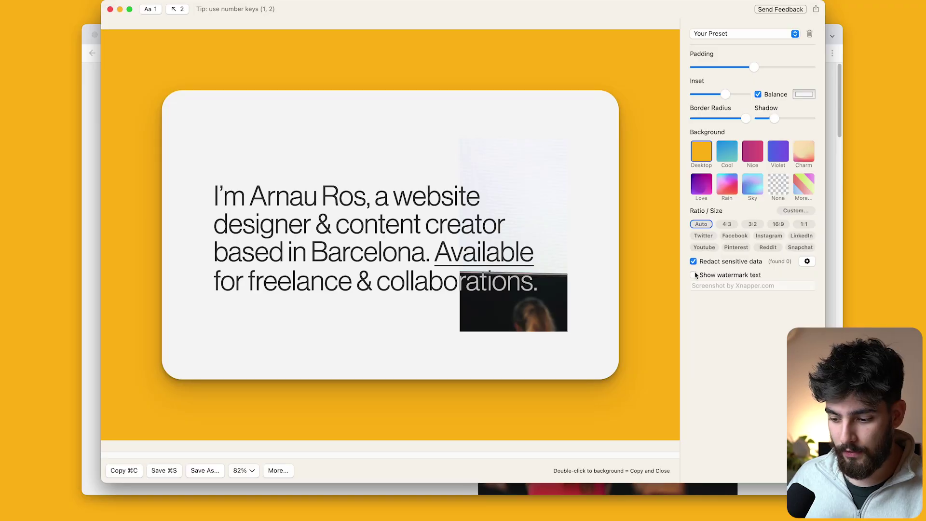
left_click(693, 275)
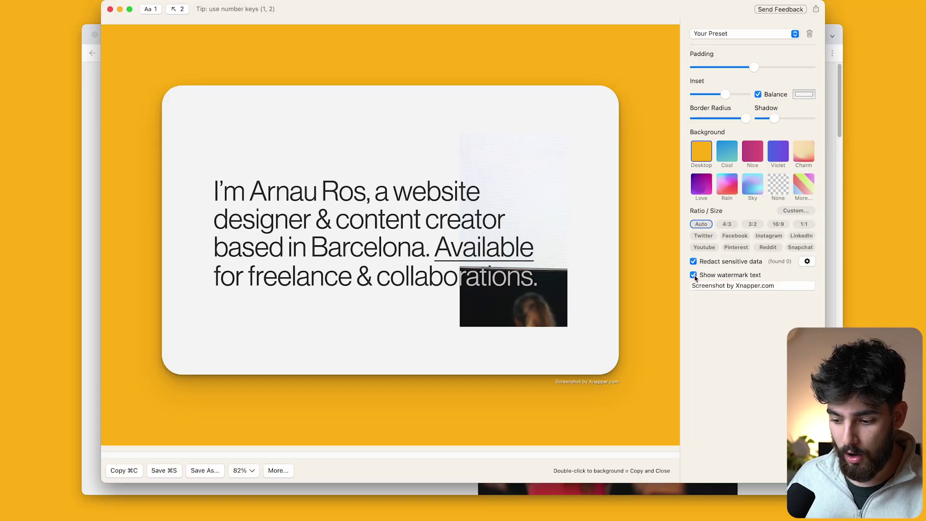
left_click(694, 275)
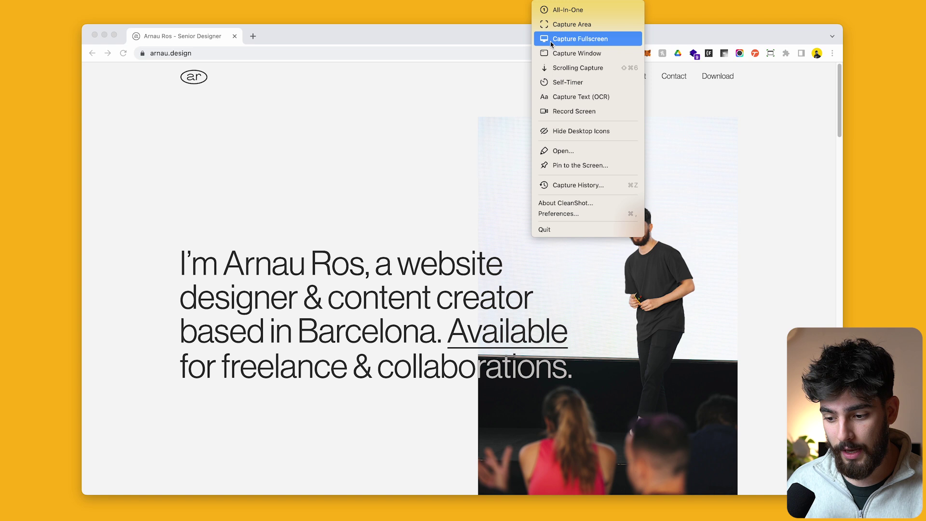
Step: Start an auto-scrolling CleanShot capture covering the whole arnau.design browser window
left_click(556, 70)
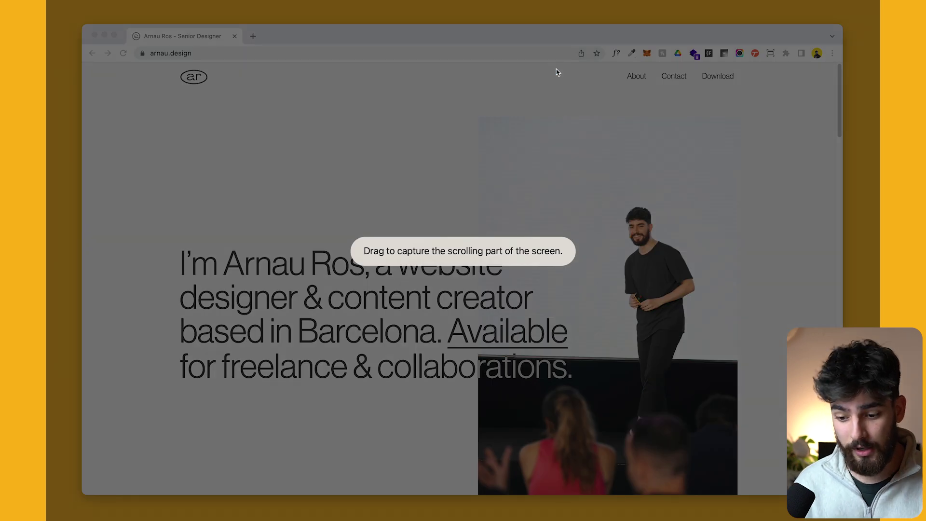
left_click_drag(82, 25, 841, 493)
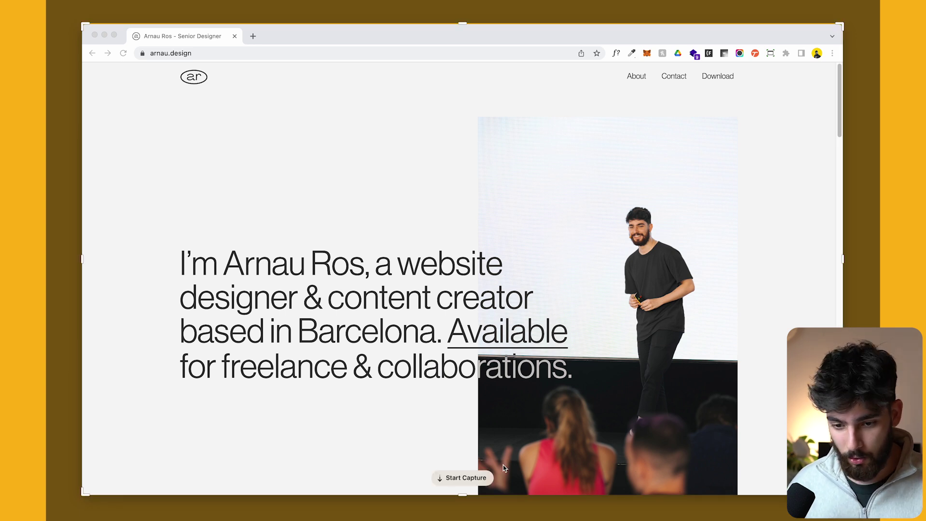
left_click(466, 479)
left_click(466, 448)
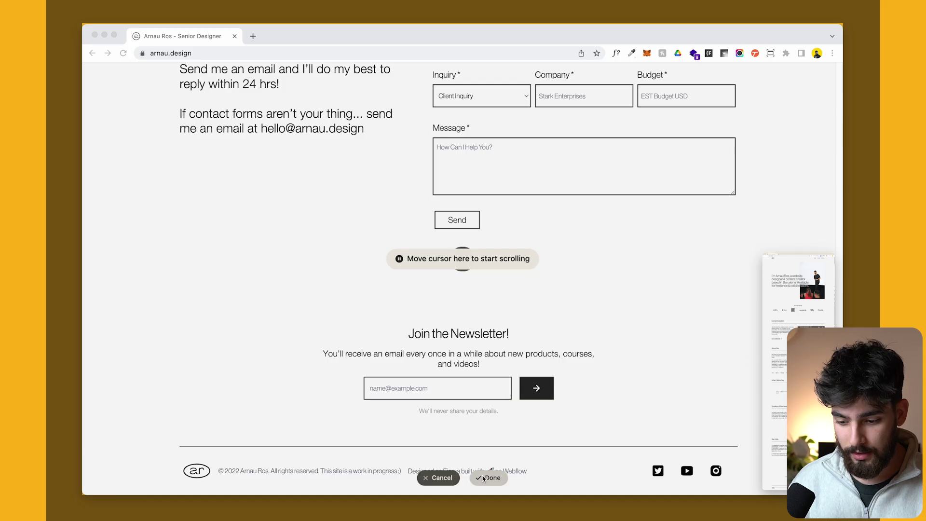
Step: End the arnau.design scrolling capture and copy the full-page image to the clipboard
key("Return")
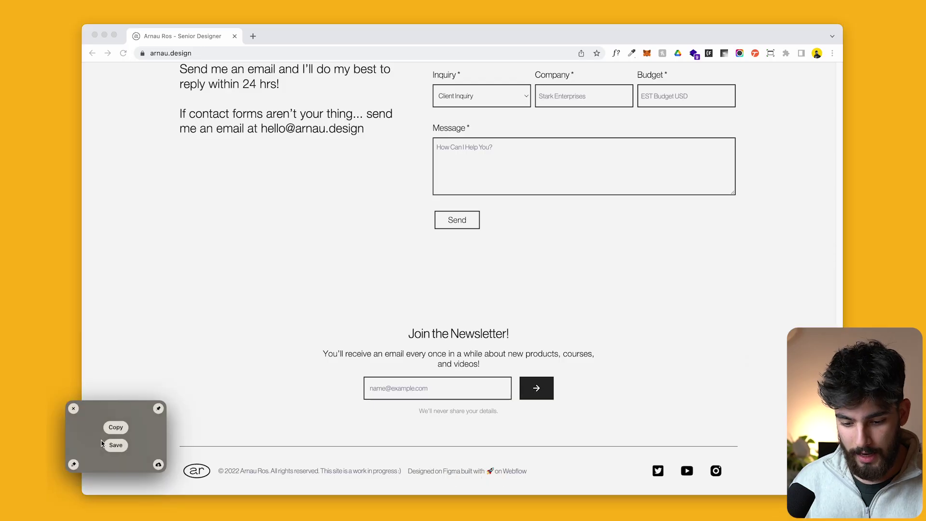
left_click(115, 428)
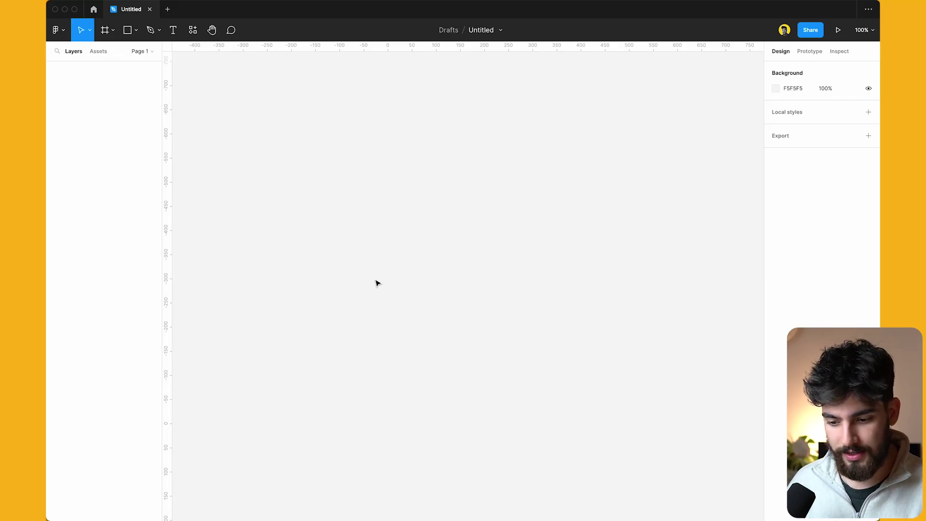
Step: Paste the CleanShot full-page website capture onto the Figma canvas, then deselect it
key("super+v")
scroll(493, 71, "up", 5)
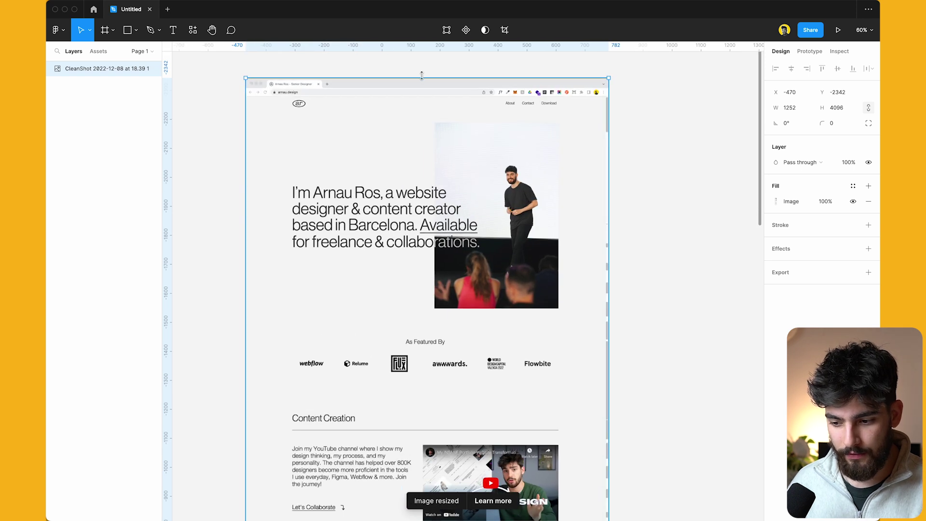
key("Escape")
scroll(424, 76, "up", 3)
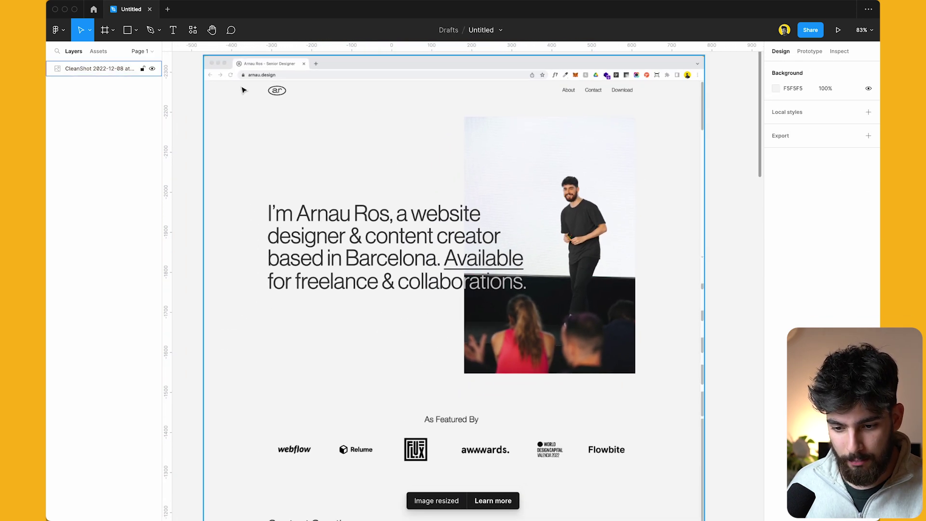
scroll(256, 94, "up", 2)
scroll(269, 97, "up", 3)
scroll(268, 97, "up", 8)
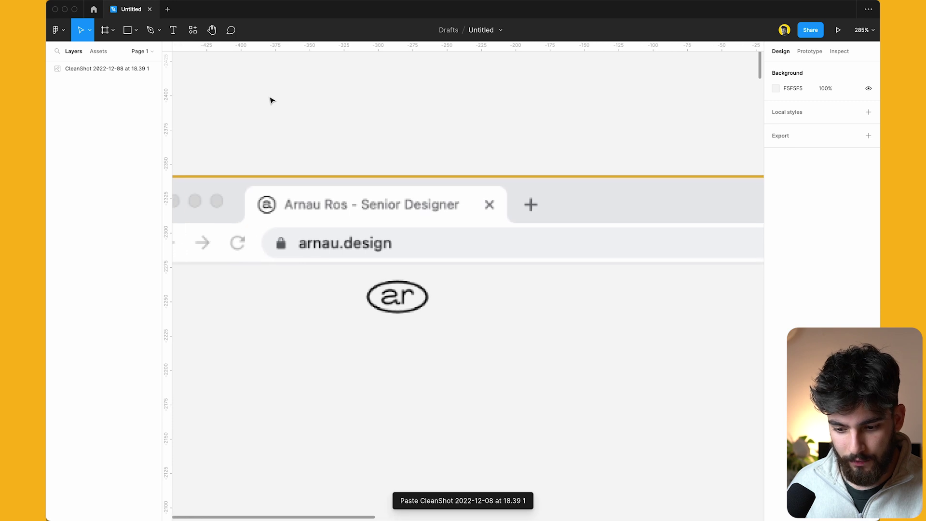
Step: Select the pasted screenshot layer and scroll along it to inspect the full-page capture
left_click(292, 200)
scroll(301, 181, "up", 10)
scroll(303, 168, "down", 15)
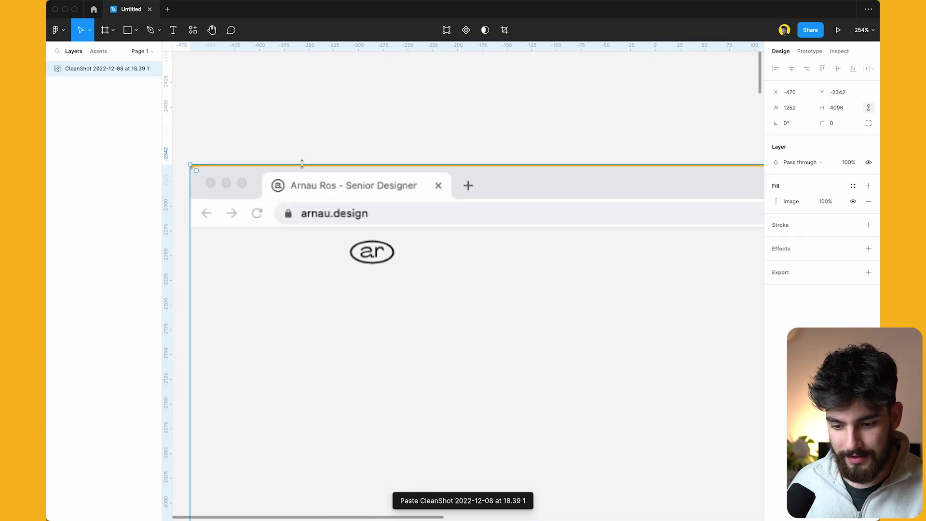
scroll(547, 289, "up", 5)
scroll(545, 287, "down", 6)
scroll(546, 288, "down", 8)
scroll(501, 260, "up", 5)
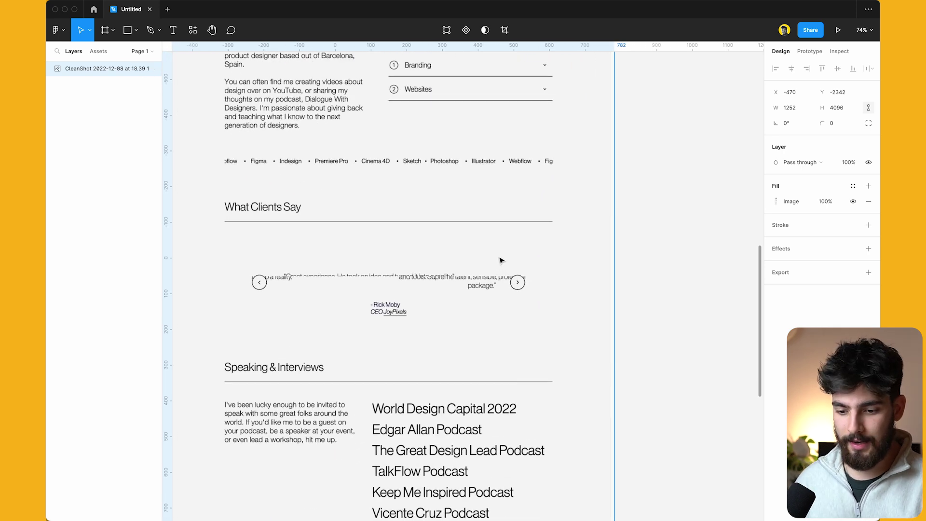
scroll(501, 261, "down", 8)
scroll(500, 263, "up", 8)
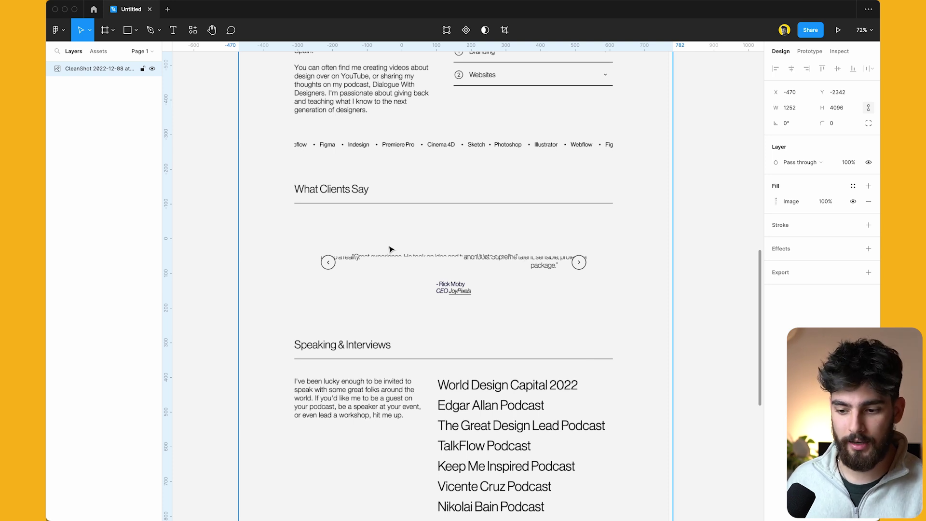
scroll(390, 248, "down", 5)
scroll(389, 247, "down", 3)
scroll(368, 381, "up", 4)
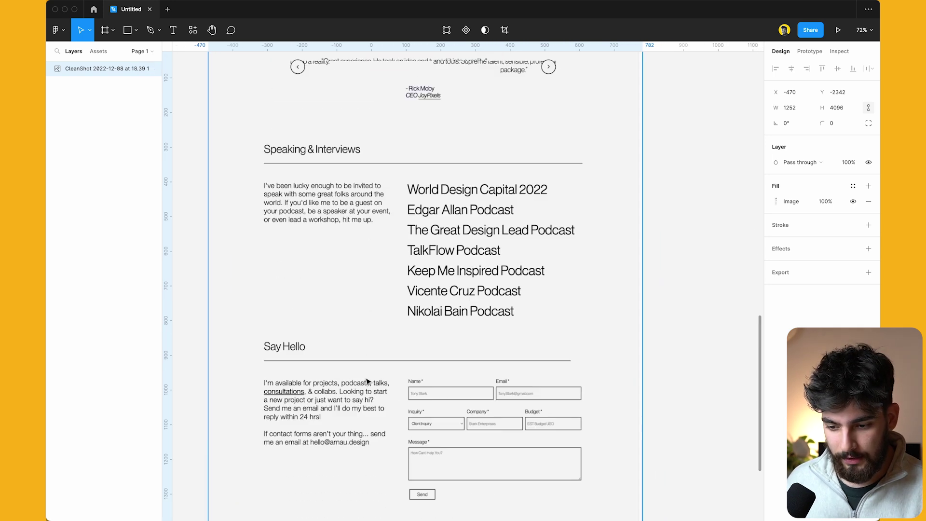
scroll(381, 386, "up", 6)
scroll(637, 93, "up", 7)
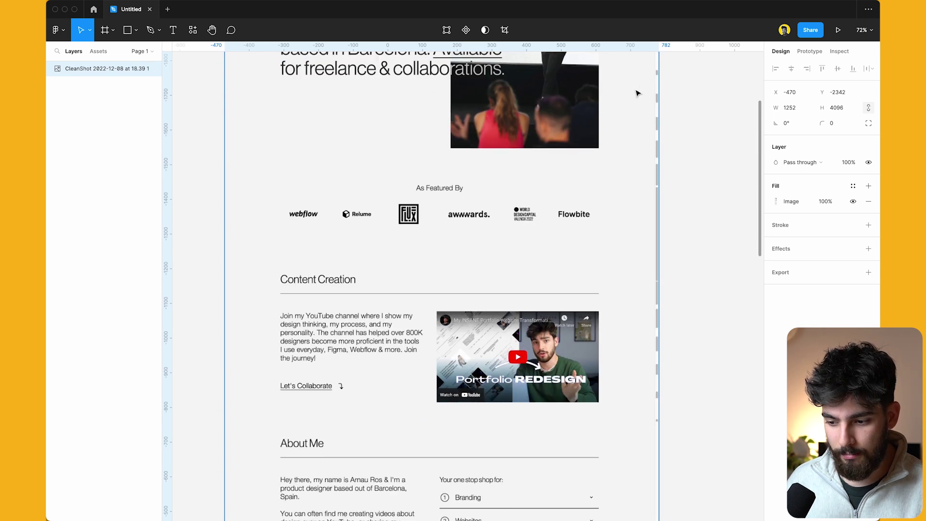
scroll(611, 180, "down", 3)
scroll(609, 181, "down", 5)
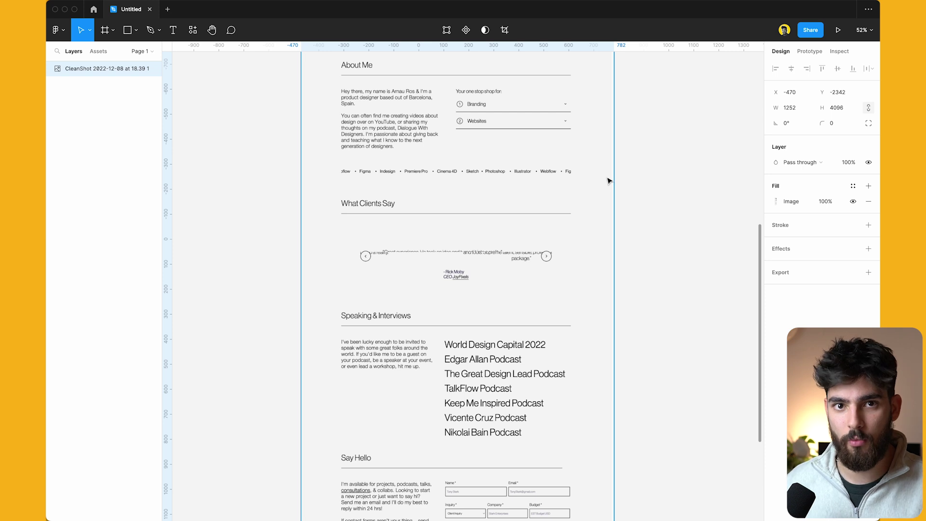
scroll(608, 180, "down", 3)
scroll(475, 189, "down", 5)
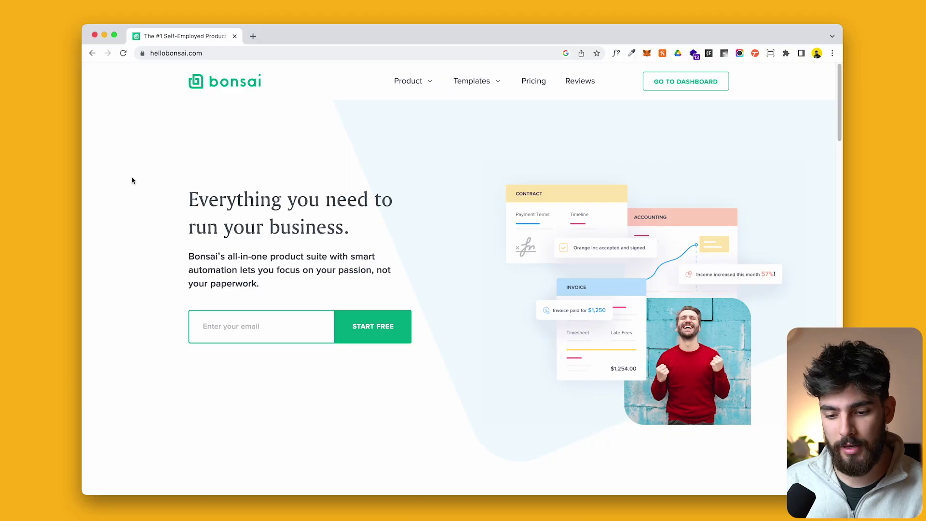
Step: Browse hellobonsai.com's feature sections, view the Task Tracking tab, and reach the Trusted by 500K+ section
scroll(132, 180, "down", 10)
scroll(132, 180, "up", 2)
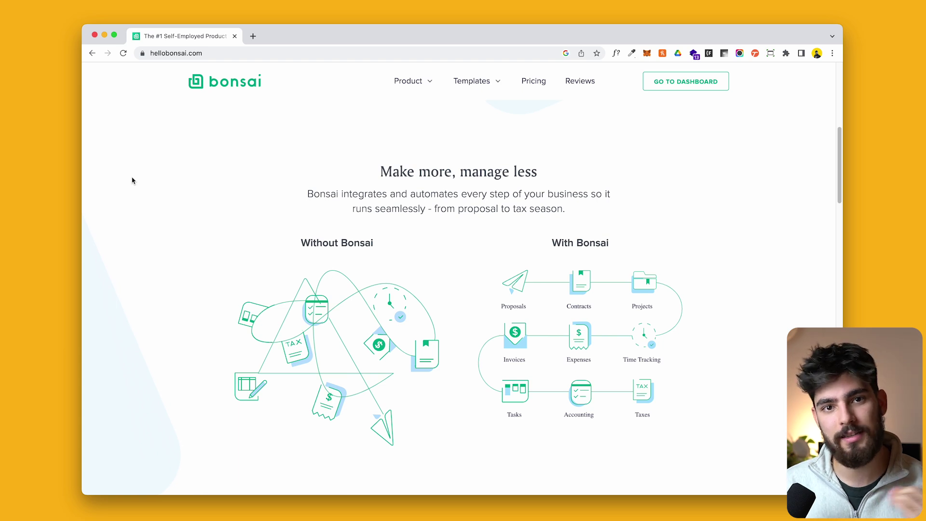
scroll(132, 180, "down", 8)
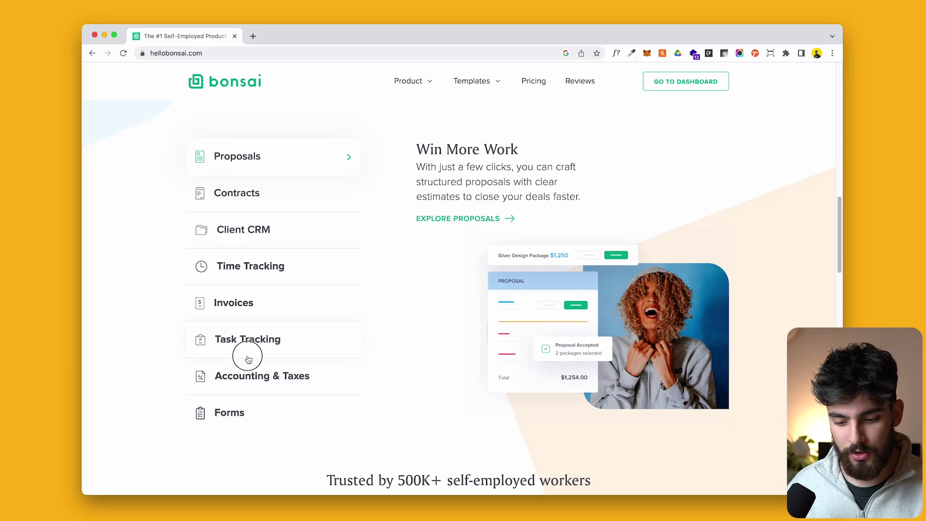
left_click(247, 358)
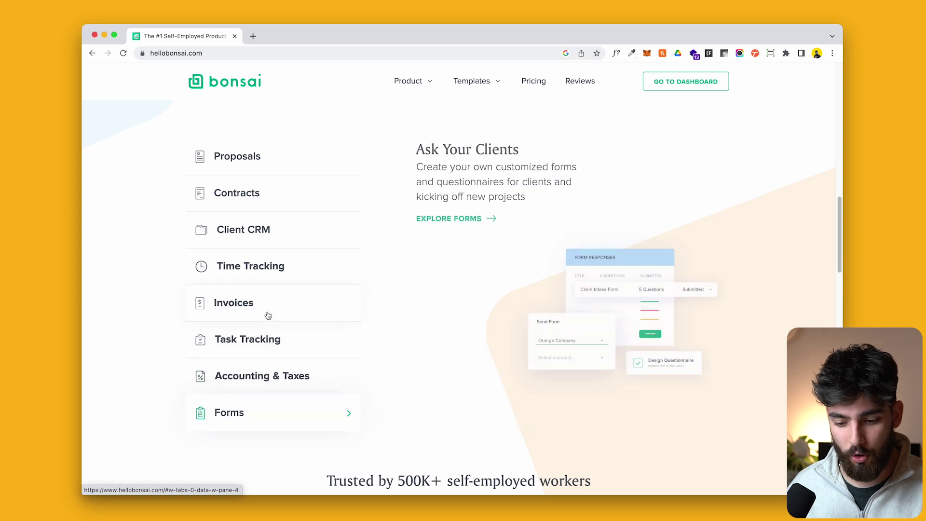
scroll(180, 337, "down", 20)
scroll(181, 338, "up", 15)
scroll(181, 338, "down", 3)
scroll(182, 339, "up", 3)
scroll(182, 339, "up", 5)
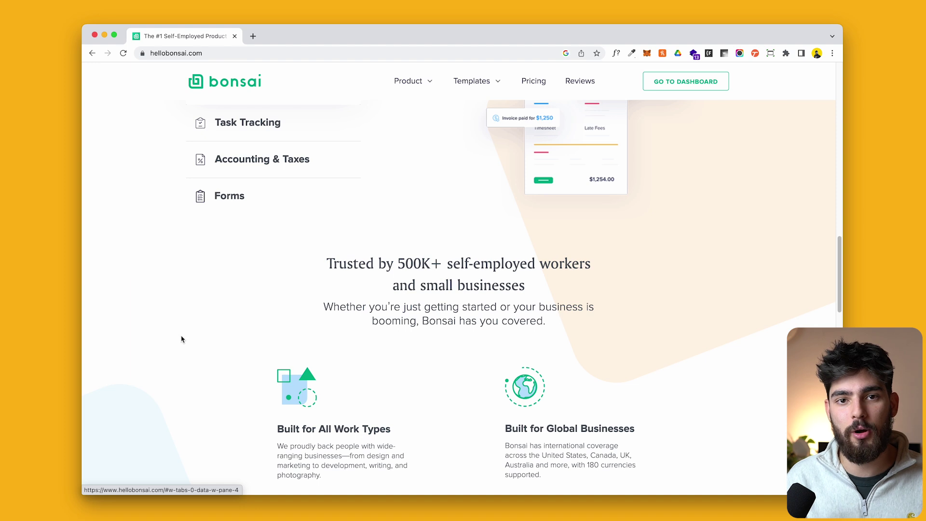